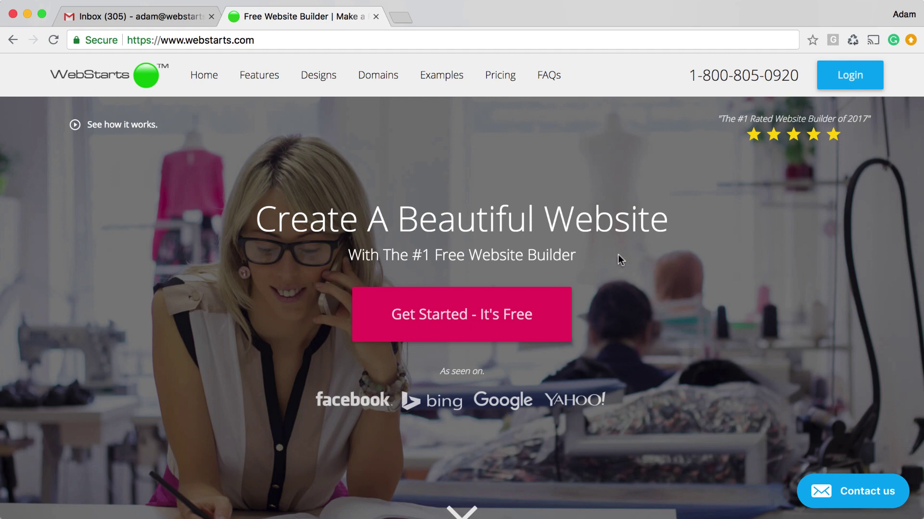
Start a free website and select the Designer Fashions template
{"action": "left_click", "coordinate": [468, 324]}
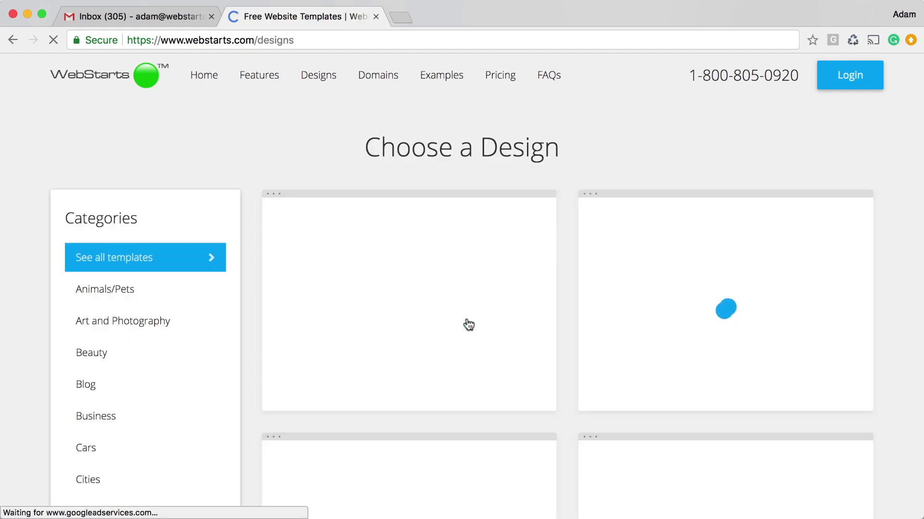
{"action": "scroll", "coordinate": [468, 324], "scroll_direction": "down", "scroll_amount": 5}
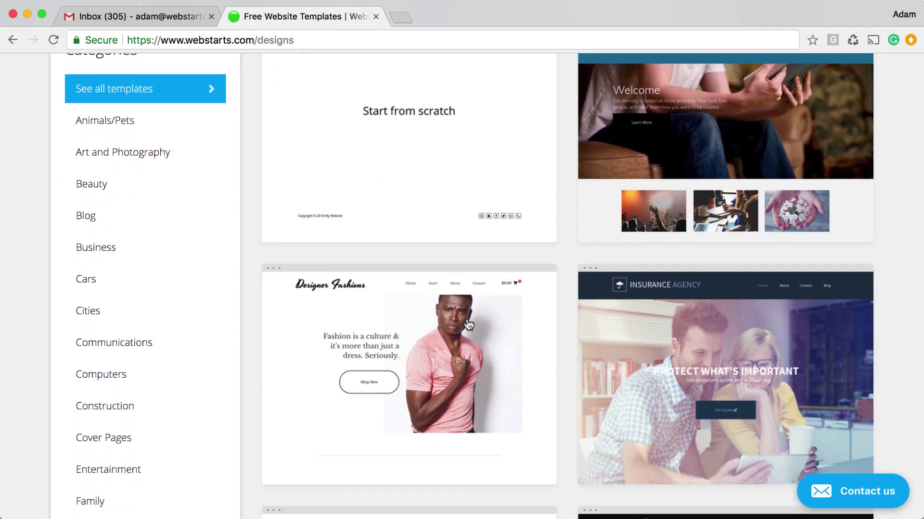
{"action": "mouse_move", "coordinate": [438, 361]}
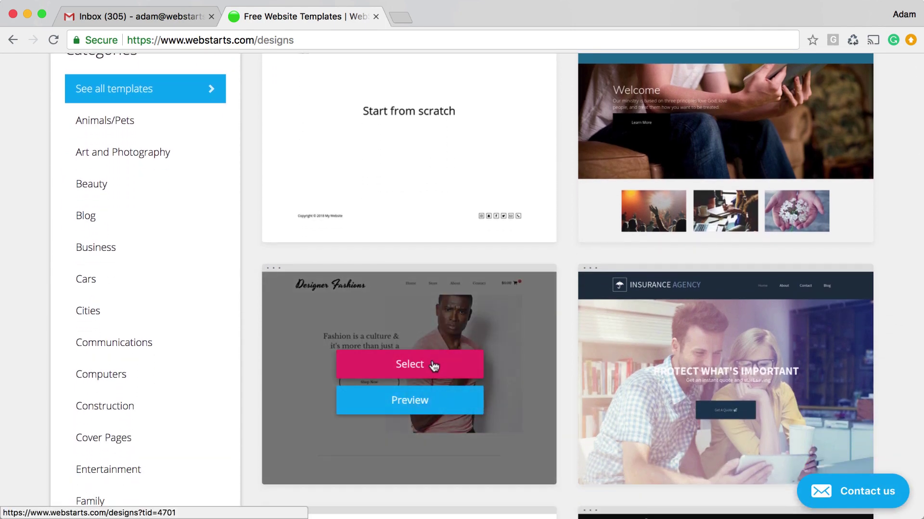
{"action": "left_click", "coordinate": [433, 365]}
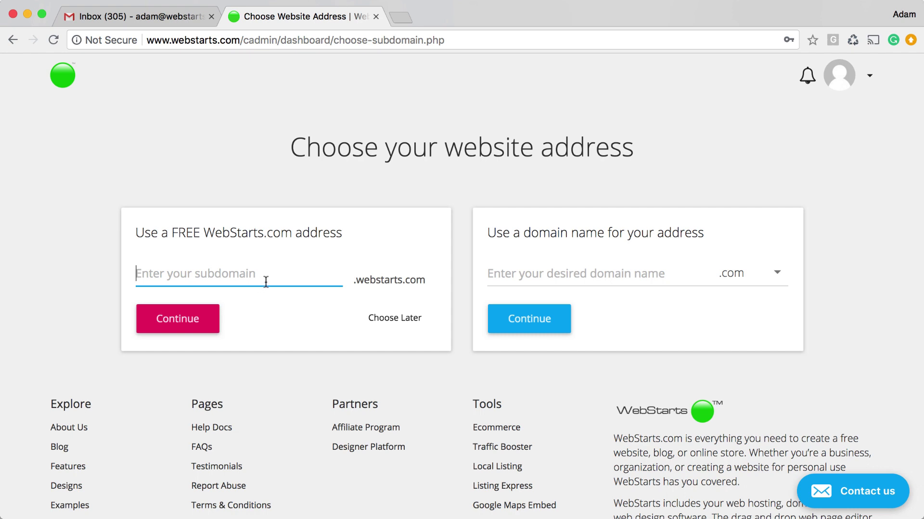
Check the custom domain extensions, keep .com, then claim the free subdomain onlinestorepayout.webstarts.com
{"action": "left_click", "coordinate": [532, 275]}
{"action": "left_click", "coordinate": [778, 275]}
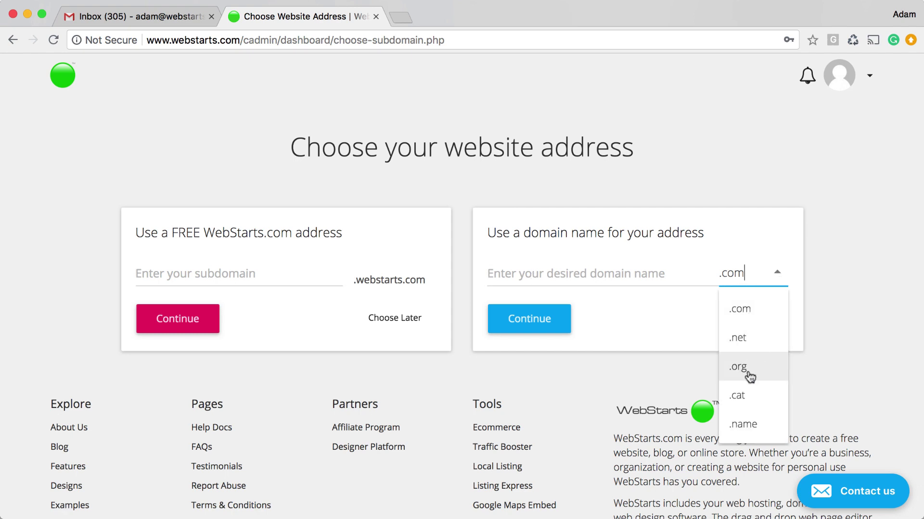
{"action": "left_click", "coordinate": [660, 314]}
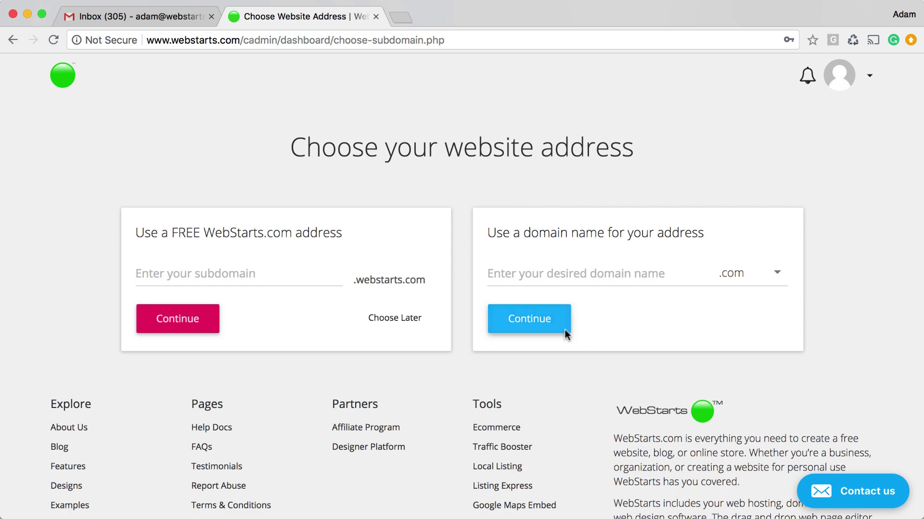
{"action": "left_click", "coordinate": [227, 278]}
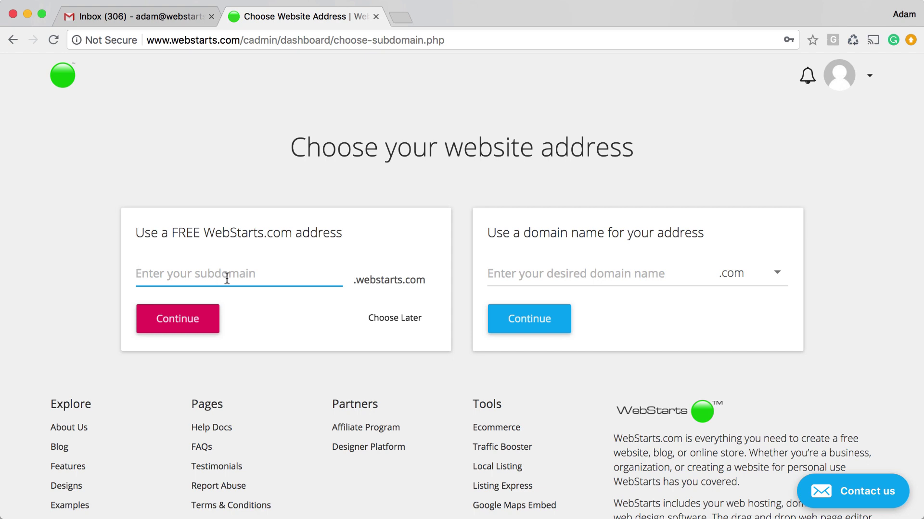
{"action": "type", "text": "onlinestore"}
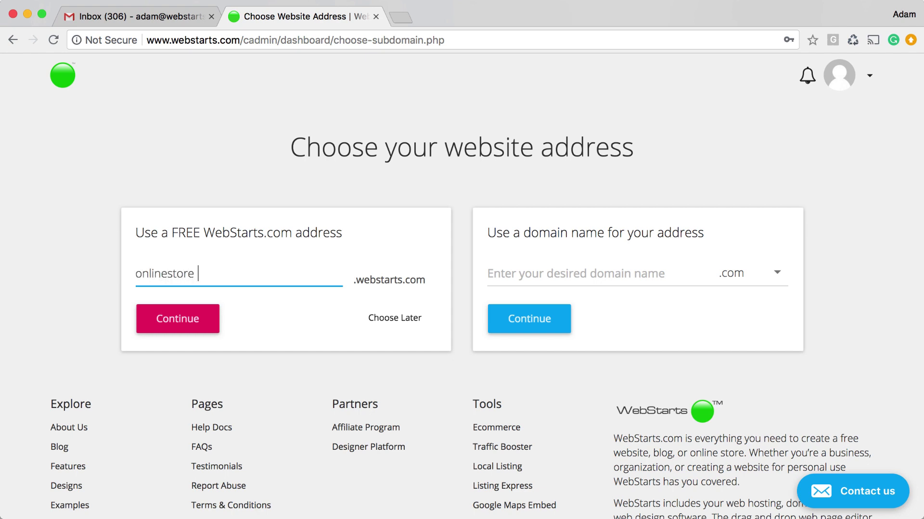
{"action": "type", "text": "payout"}
{"action": "left_click", "coordinate": [186, 321]}
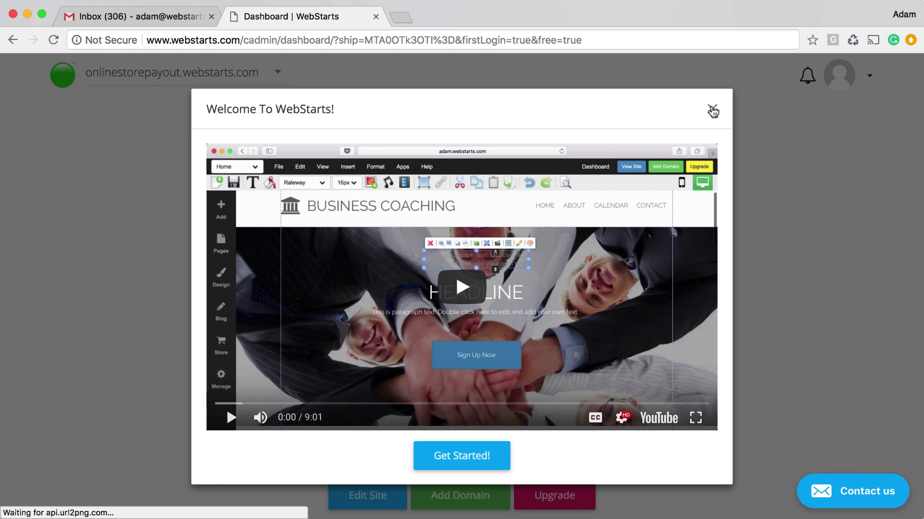
Close the welcome video and open Settings from the Store's Manage Store panel
{"action": "left_click", "coordinate": [712, 110]}
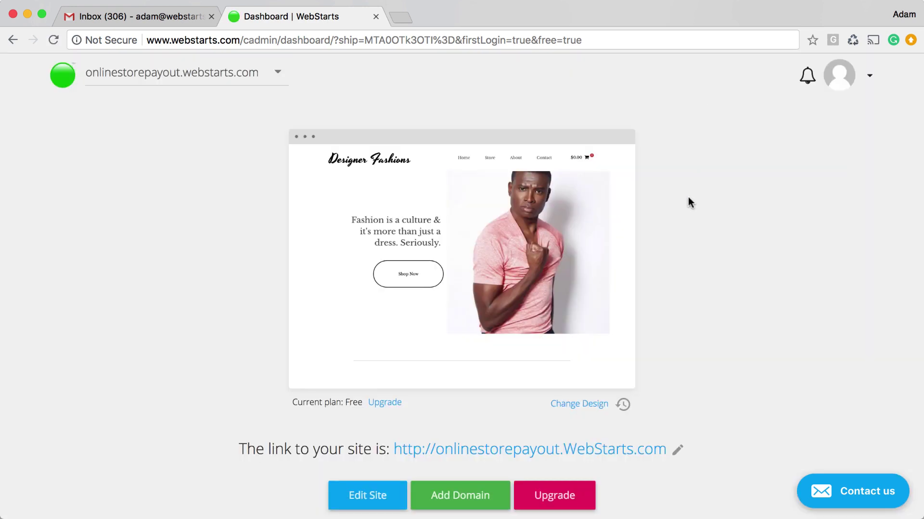
{"action": "scroll", "coordinate": [689, 203], "scroll_direction": "down", "scroll_amount": 5}
{"action": "scroll", "coordinate": [690, 210], "scroll_direction": "down", "scroll_amount": 1}
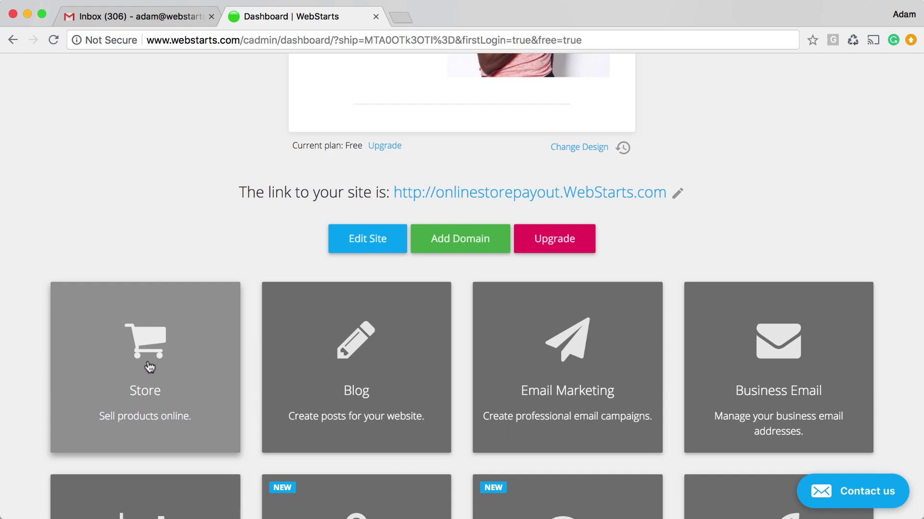
{"action": "left_click", "coordinate": [150, 368]}
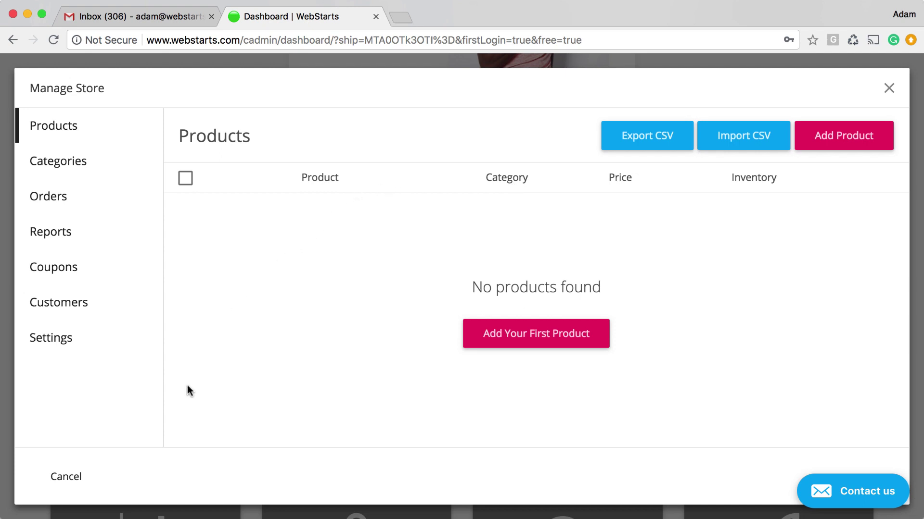
{"action": "left_click", "coordinate": [63, 340]}
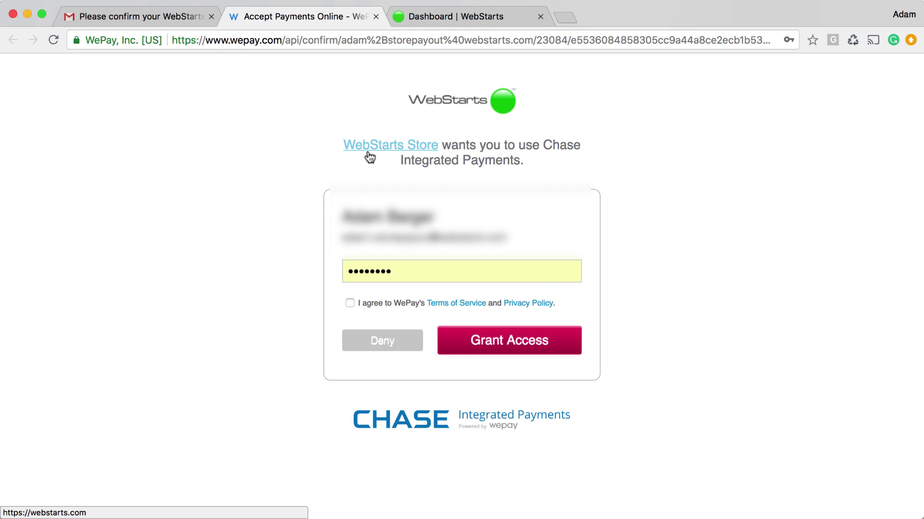
Re-enter the account password, accept WePay's Terms of Service, and grant the WebStarts Store access
{"action": "double_click", "coordinate": [382, 271]}
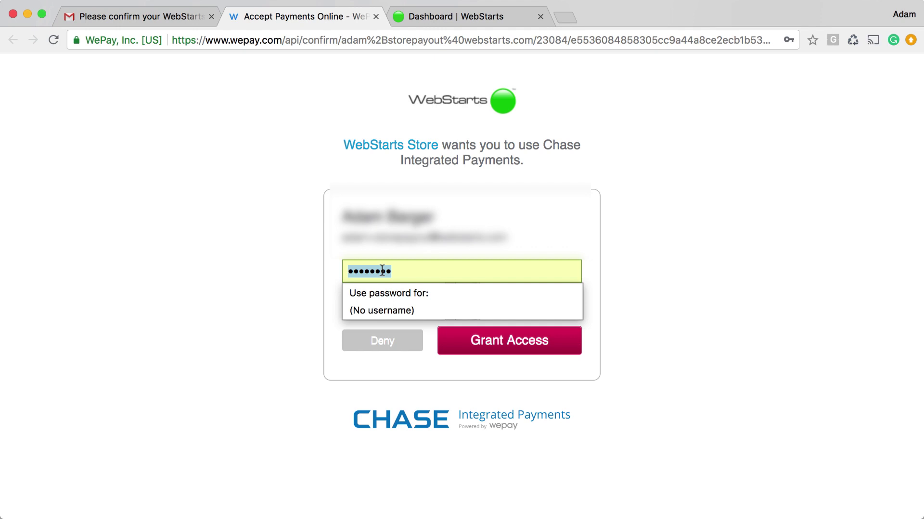
{"action": "type", "text": "••••••"}
{"action": "left_click", "coordinate": [595, 287]}
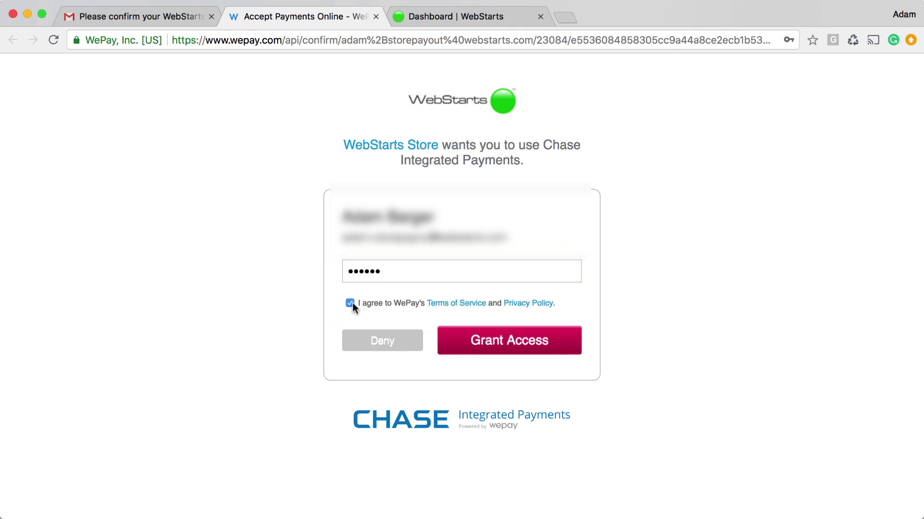
{"action": "left_click", "coordinate": [478, 342]}
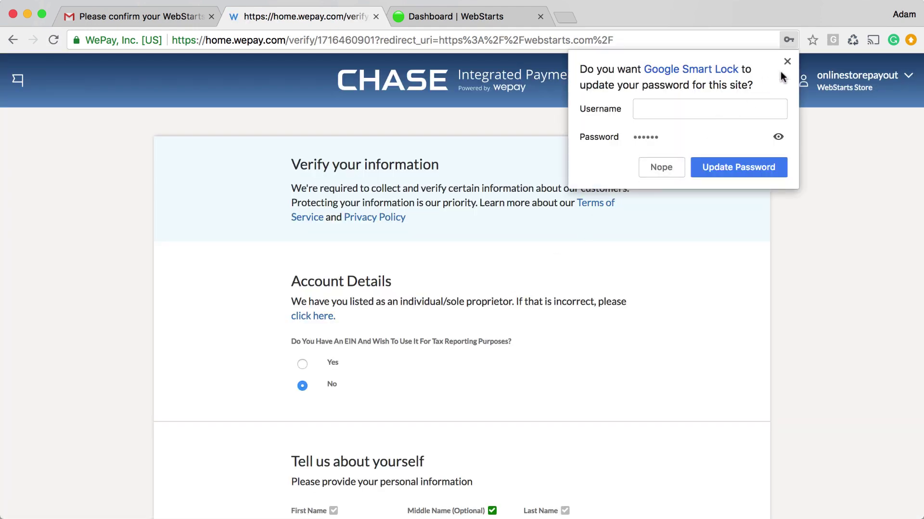
Dismiss the password update prompt and review the WePay verification form
{"action": "left_click", "coordinate": [786, 62]}
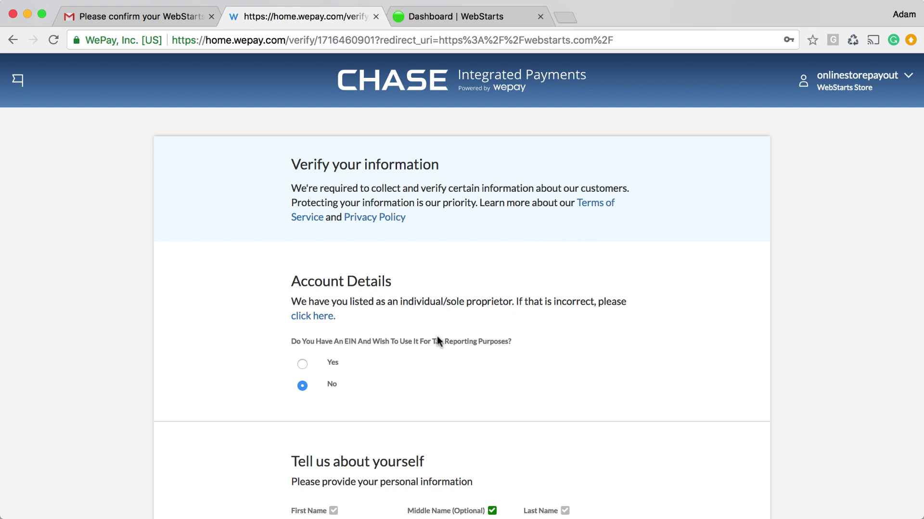
{"action": "scroll", "coordinate": [436, 336], "scroll_direction": "down", "scroll_amount": 4}
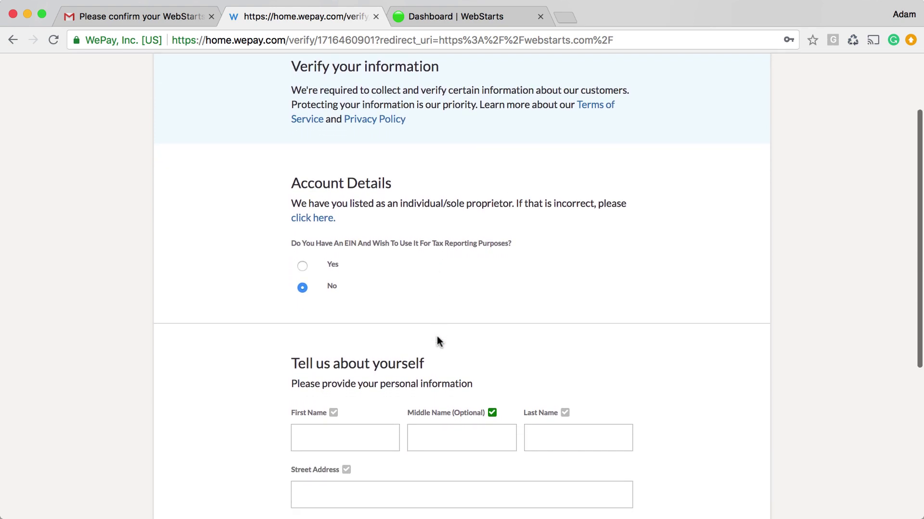
{"action": "scroll", "coordinate": [452, 338], "scroll_direction": "down", "scroll_amount": 5}
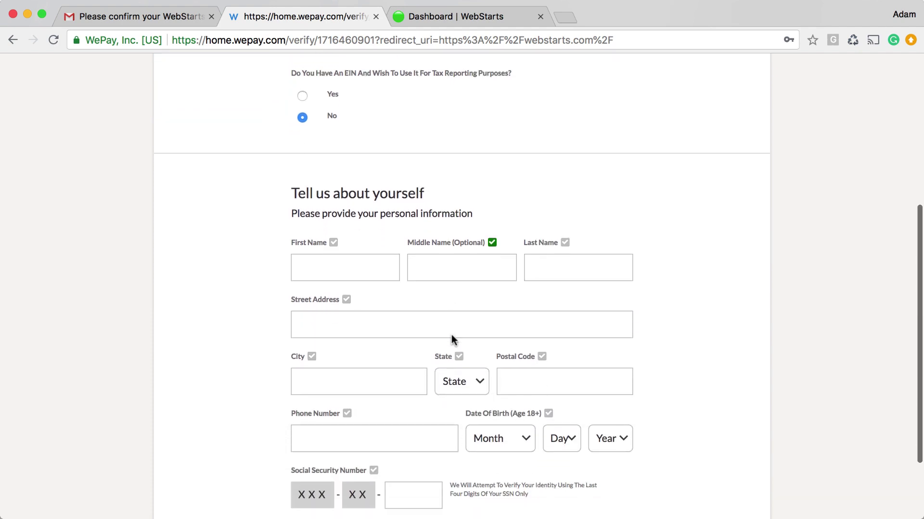
{"action": "scroll", "coordinate": [452, 335], "scroll_direction": "down", "scroll_amount": 2}
{"action": "scroll", "coordinate": [451, 335], "scroll_direction": "up", "scroll_amount": 5}
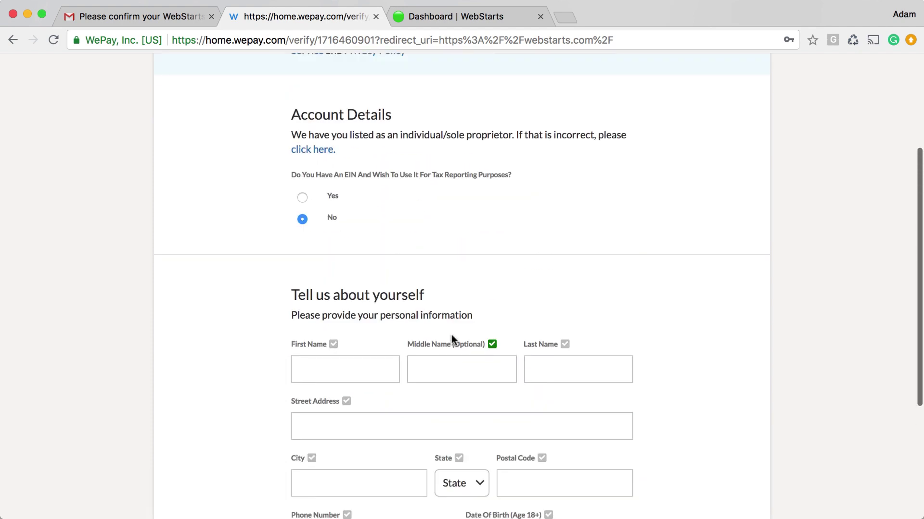
{"action": "scroll", "coordinate": [464, 270], "scroll_direction": "down", "scroll_amount": 5}
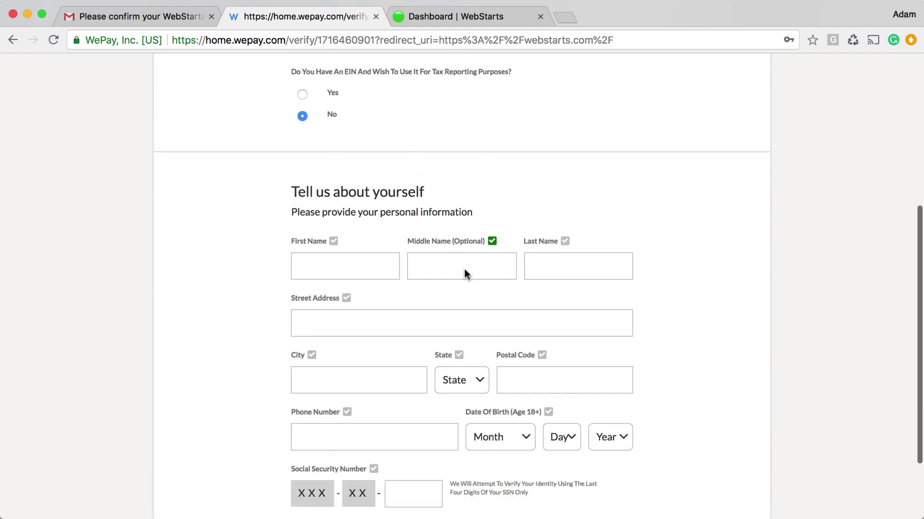
{"action": "scroll", "coordinate": [464, 270], "scroll_direction": "down", "scroll_amount": 2}
{"action": "scroll", "coordinate": [464, 270], "scroll_direction": "up", "scroll_amount": 5}
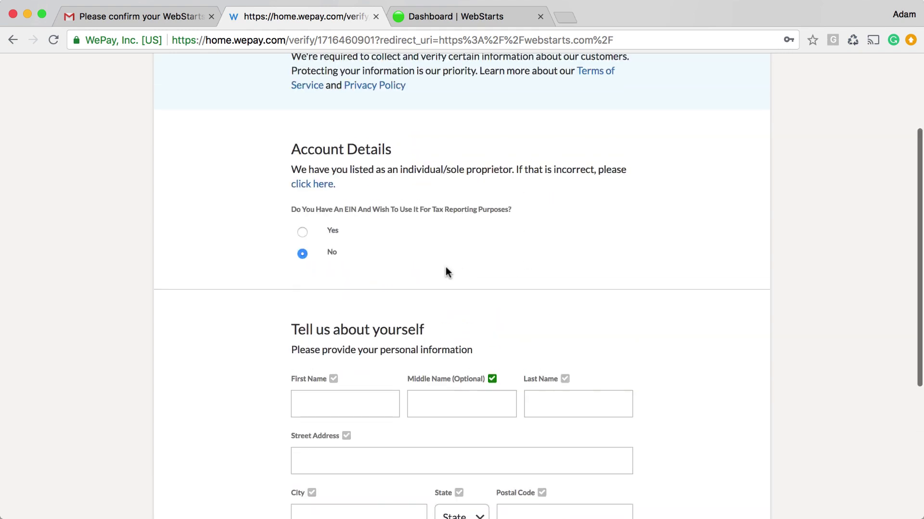
{"action": "scroll", "coordinate": [382, 299], "scroll_direction": "down", "scroll_amount": 6}
Enter the account holder's first name, last name and street address, then submit for verification
{"action": "left_click", "coordinate": [369, 262]}
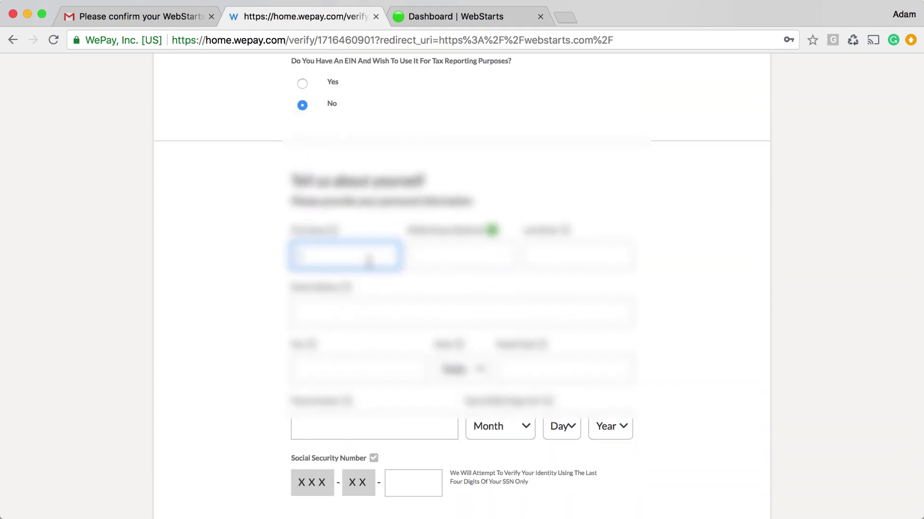
{"action": "key", "text": "Tab"}
{"action": "key", "text": "Tab"}
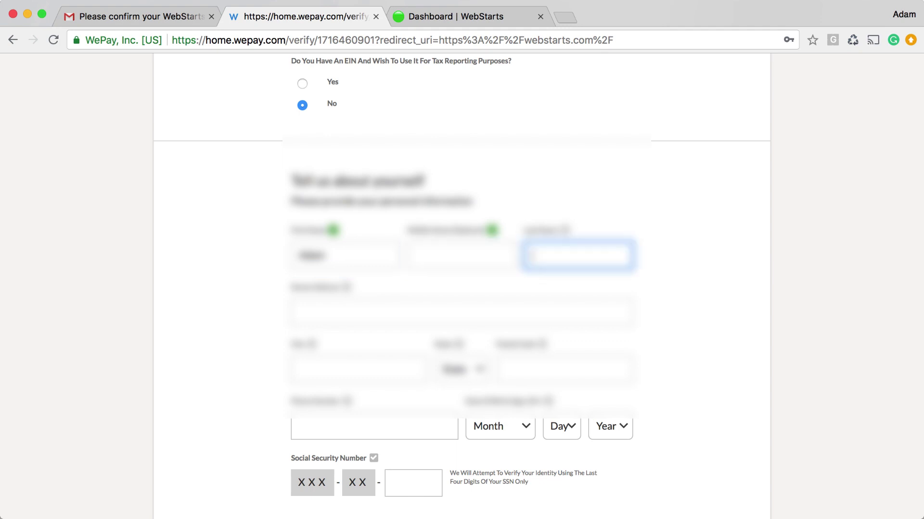
{"action": "left_click", "coordinate": [564, 311]}
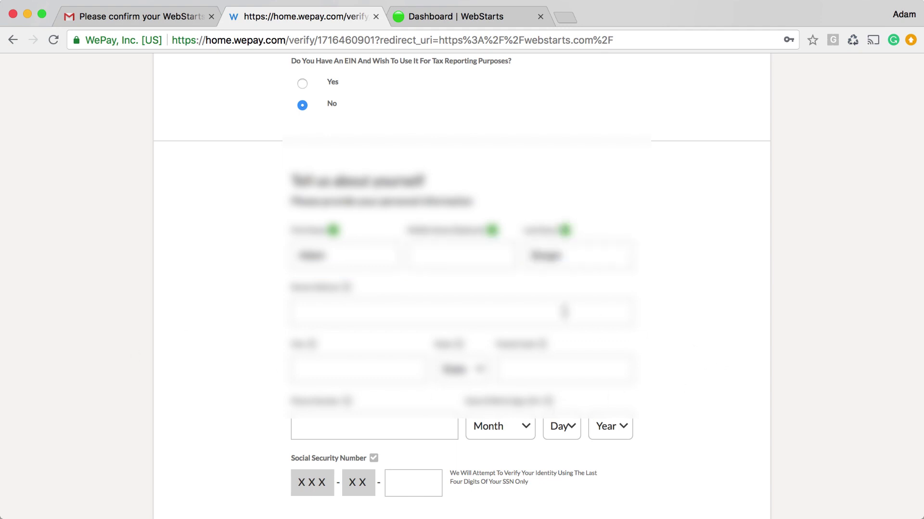
{"action": "scroll", "coordinate": [572, 327], "scroll_direction": "down", "scroll_amount": 3}
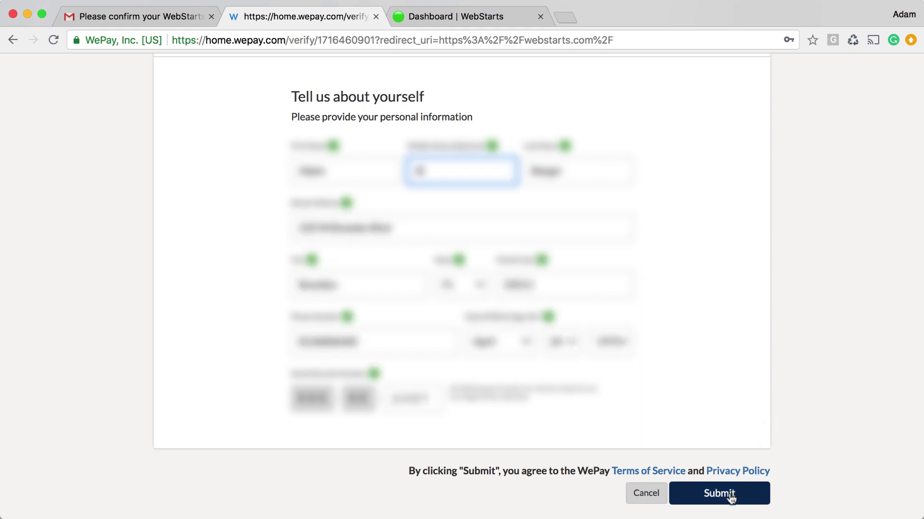
{"action": "left_click", "coordinate": [730, 498]}
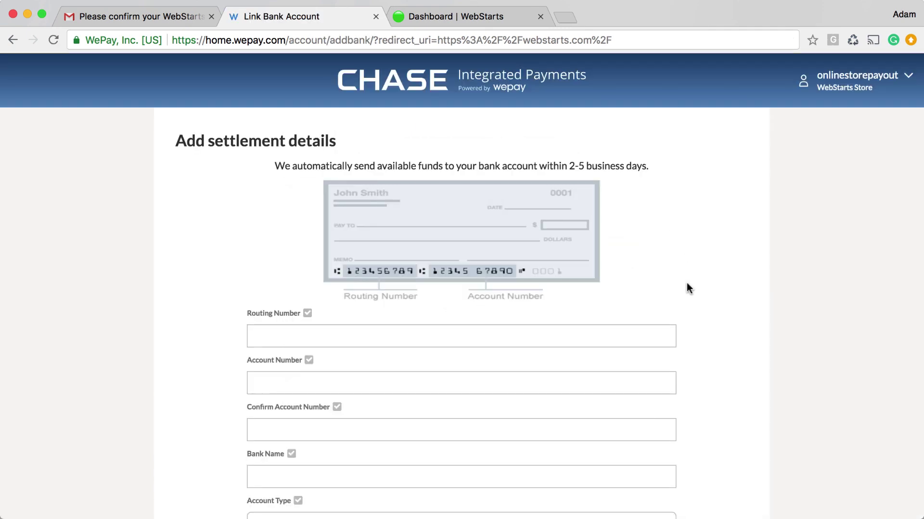
Pick the payout transfer frequency and add the bank account to WePay
{"action": "scroll", "coordinate": [687, 284], "scroll_direction": "down", "scroll_amount": 5}
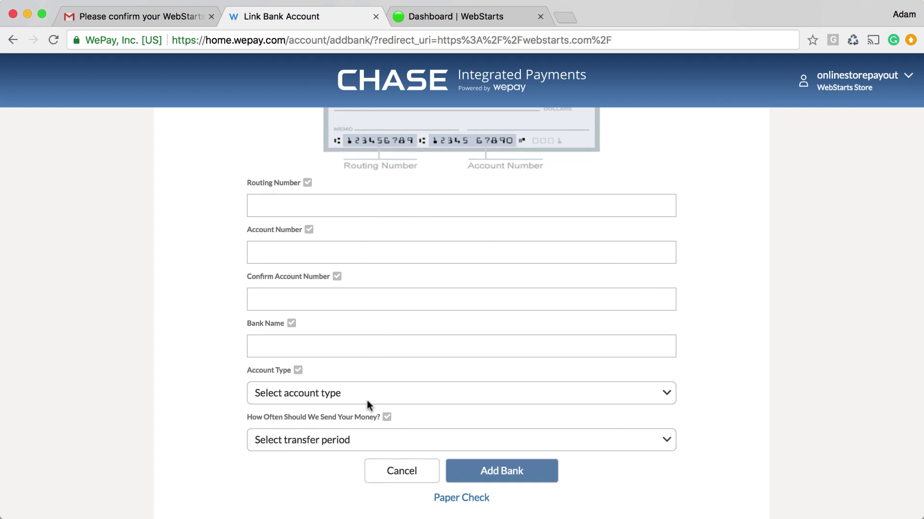
{"action": "left_click", "coordinate": [349, 442]}
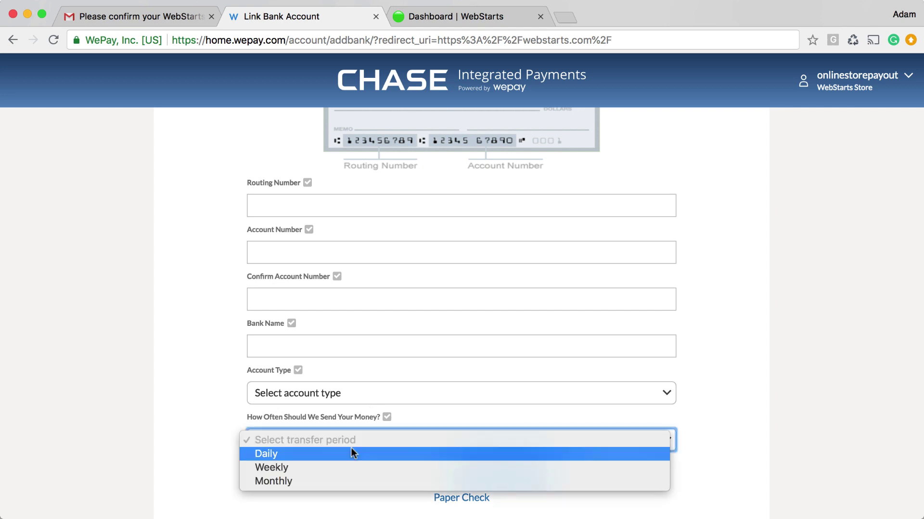
{"action": "left_click", "coordinate": [773, 358]}
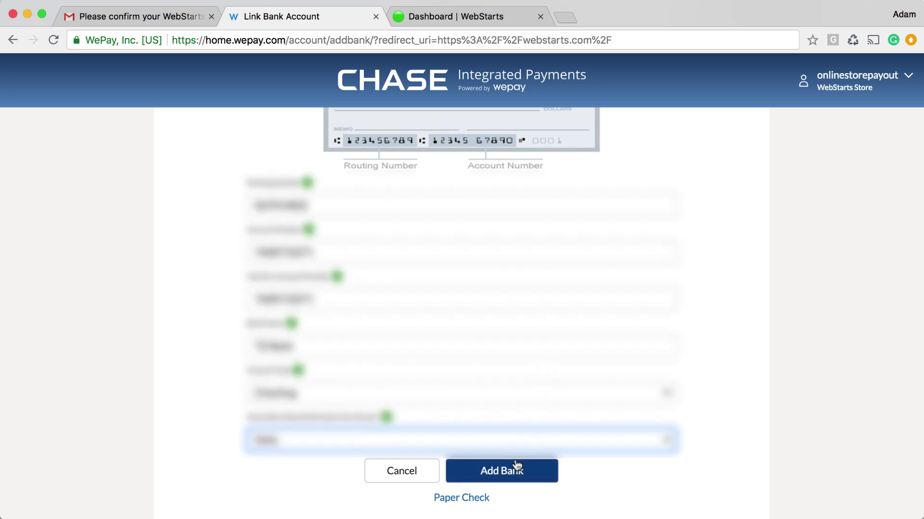
{"action": "left_click", "coordinate": [511, 477]}
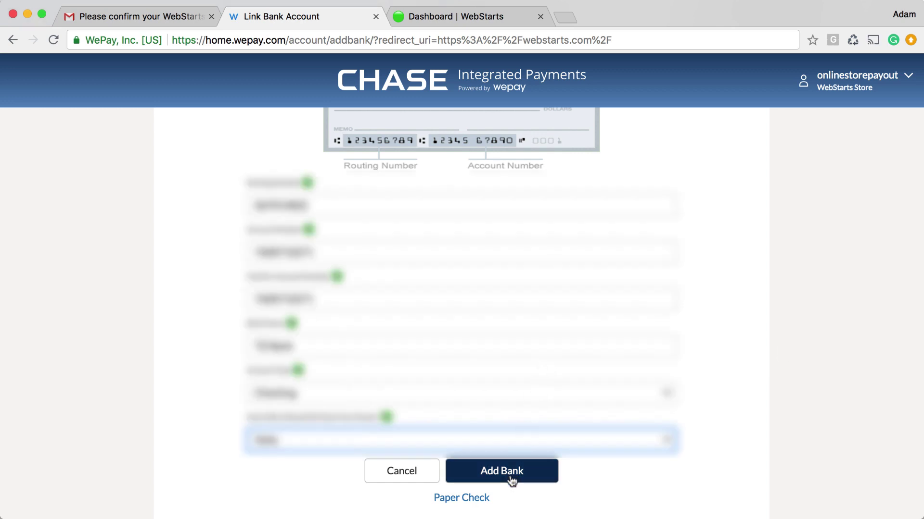
{"action": "left_click", "coordinate": [511, 477]}
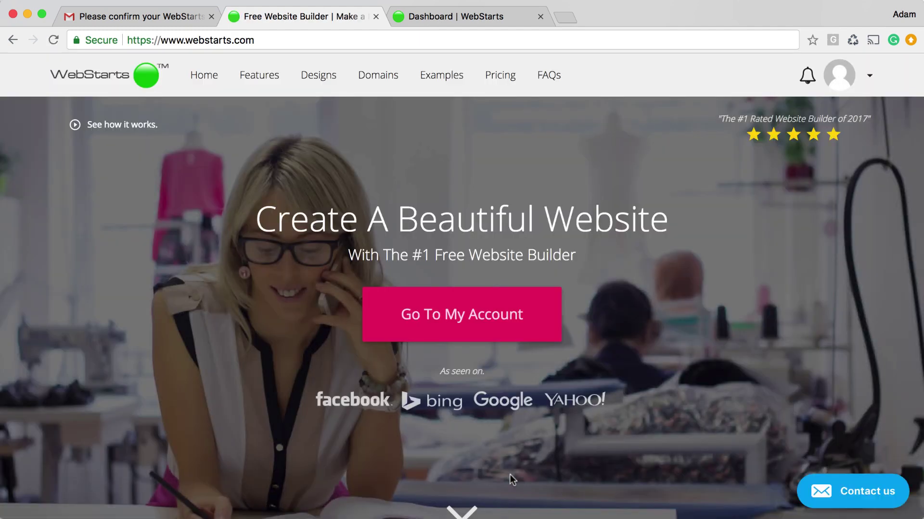
From My Account, open the onlinestorepayout site's dashboard and its Store Settings
{"action": "left_click", "coordinate": [474, 324]}
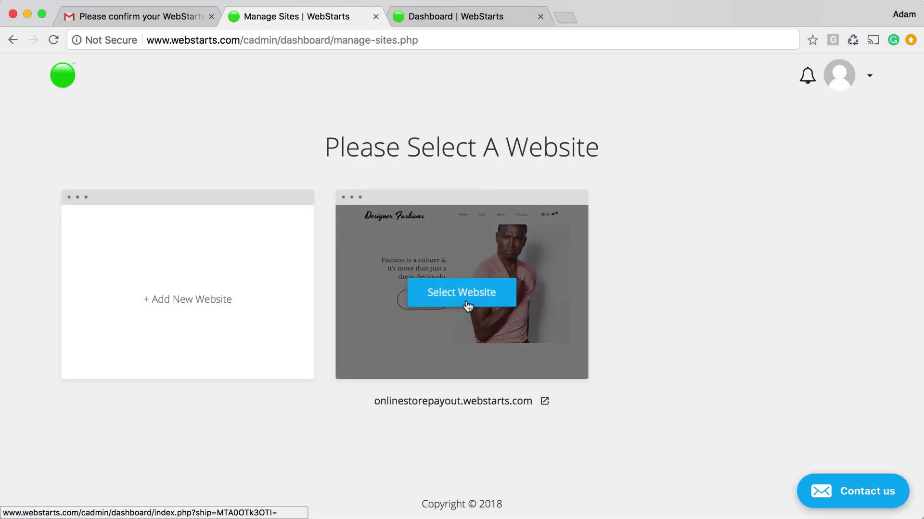
{"action": "left_click", "coordinate": [471, 303]}
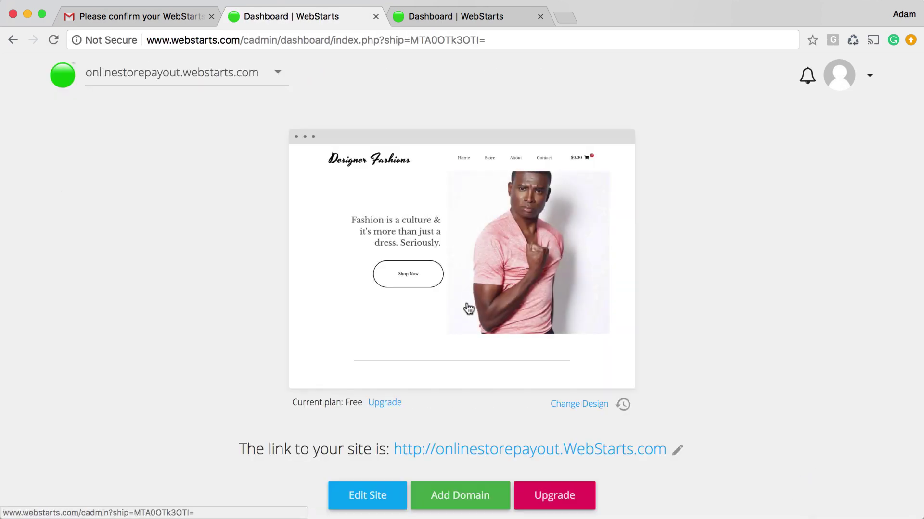
{"action": "scroll", "coordinate": [439, 363], "scroll_direction": "down", "scroll_amount": 5}
{"action": "left_click", "coordinate": [183, 407]}
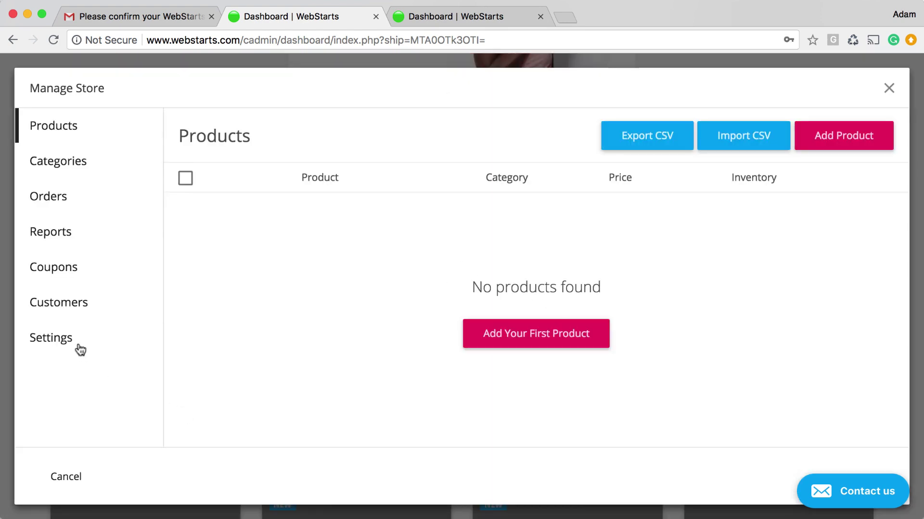
{"action": "left_click", "coordinate": [79, 346]}
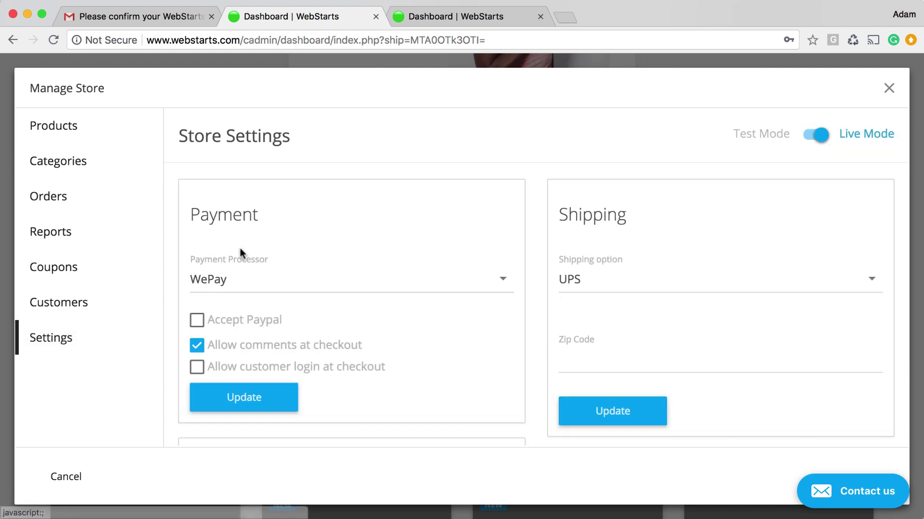